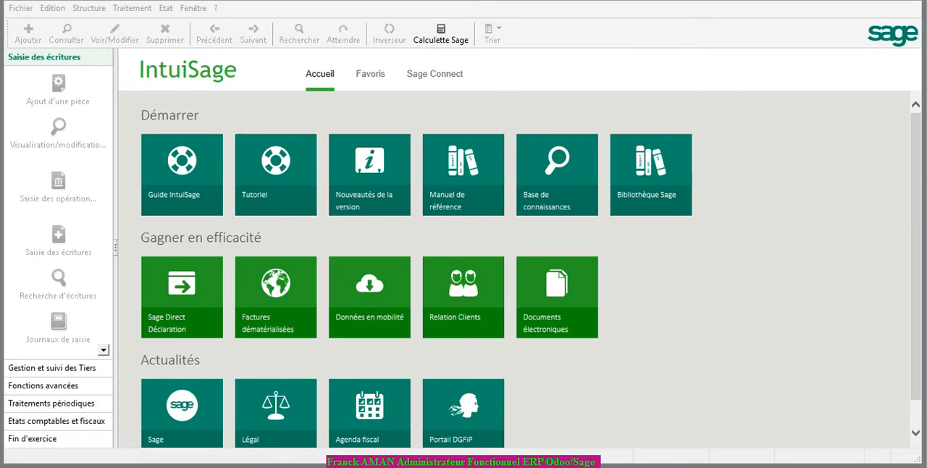
Start a new accounting file for the company AMAN CONSEILS, without carrying over the general company information
{"action": "left_click", "coordinate": [20, 8]}
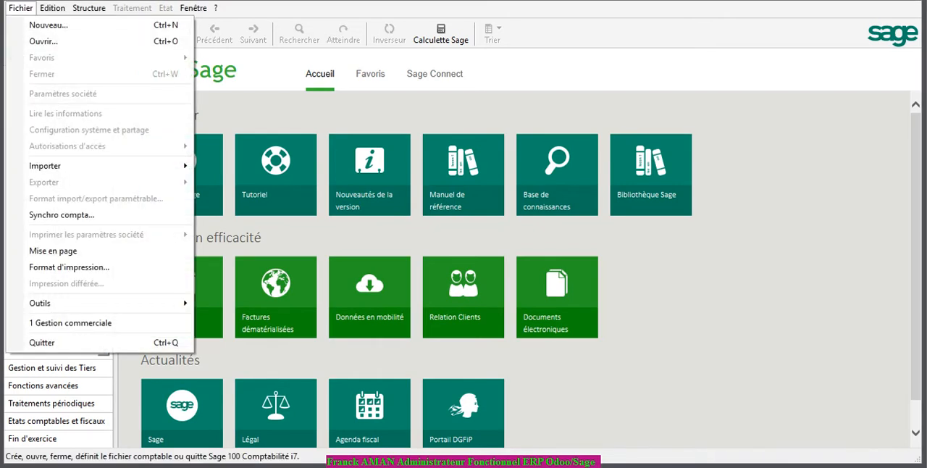
{"action": "left_click", "coordinate": [48, 25]}
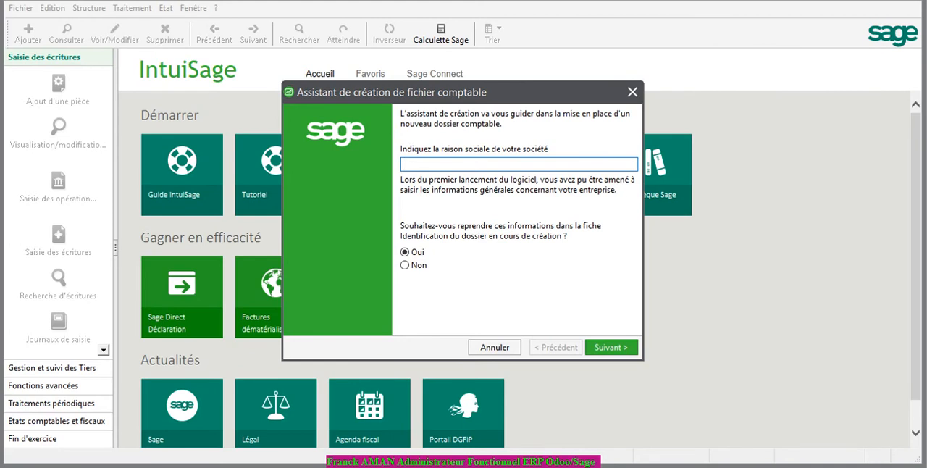
{"action": "type", "text": "AMAN CONSEILS"}
{"action": "left_click", "coordinate": [406, 265]}
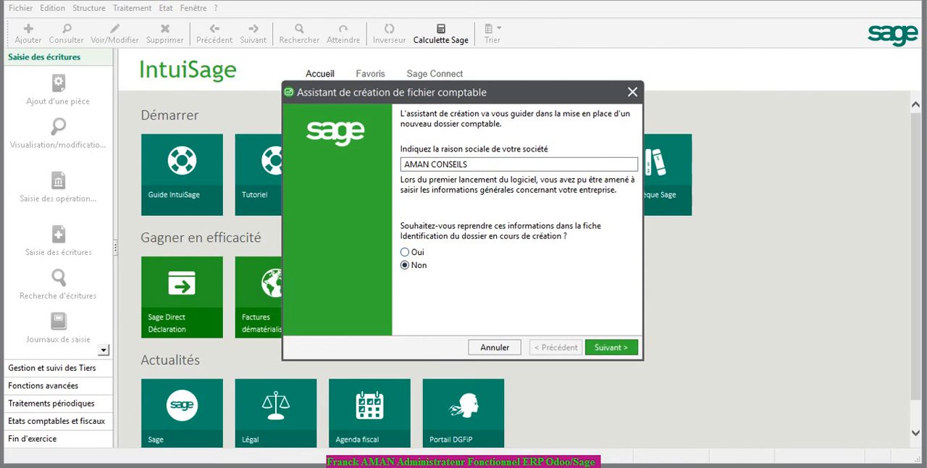
{"action": "left_click", "coordinate": [610, 347]}
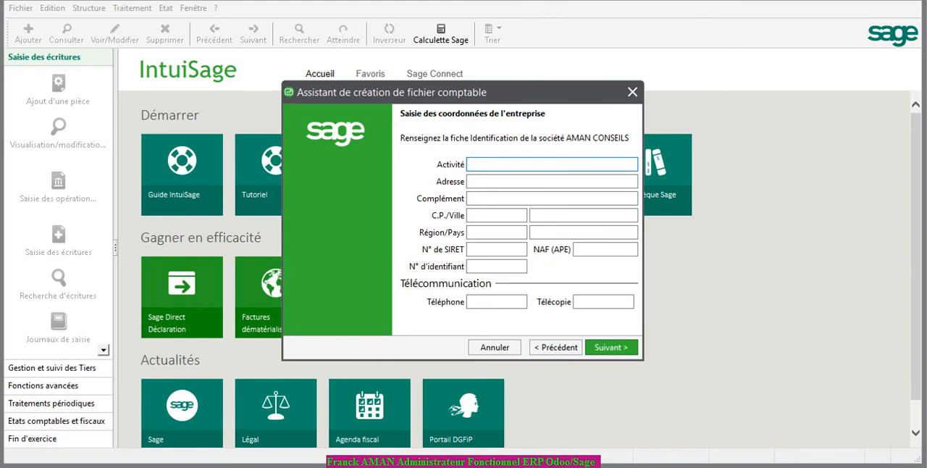
Enter COMPTABILITE-LOGICIEL ERP & SAGE as the company's activity
{"action": "type", "text": "COMPTABILITE-LOGICIEL"}
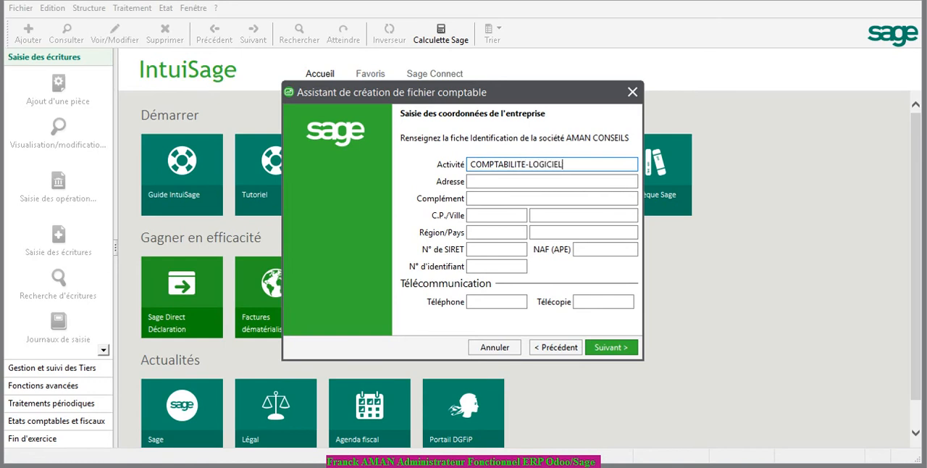
{"action": "type", "text": " ERP & SAGE"}
Fill in the company address with the placeholder XXXX and its complement with XXX
{"action": "left_click", "coordinate": [552, 182]}
{"action": "type", "text": "XXXX"}
{"action": "key", "text": "Tab"}
{"action": "type", "text": "XXX"}
{"action": "key", "text": "Tab"}
Leave the postal code empty and enter ABIDJAN as the company's city
{"action": "type", "text": "XX"}
{"action": "key", "text": "Tab"}
{"action": "key", "text": "shift+Tab"}
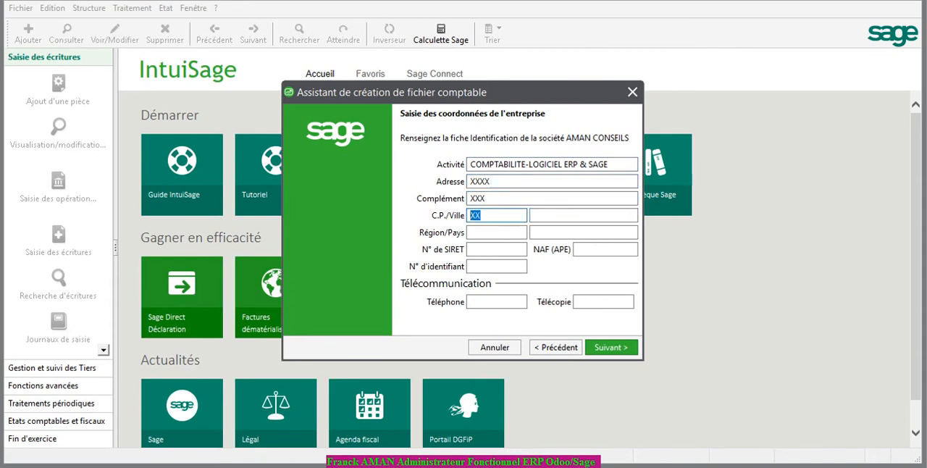
{"action": "key", "text": "BackSpace"}
{"action": "key", "text": "Tab"}
{"action": "type", "text": "ABIDJAN"}
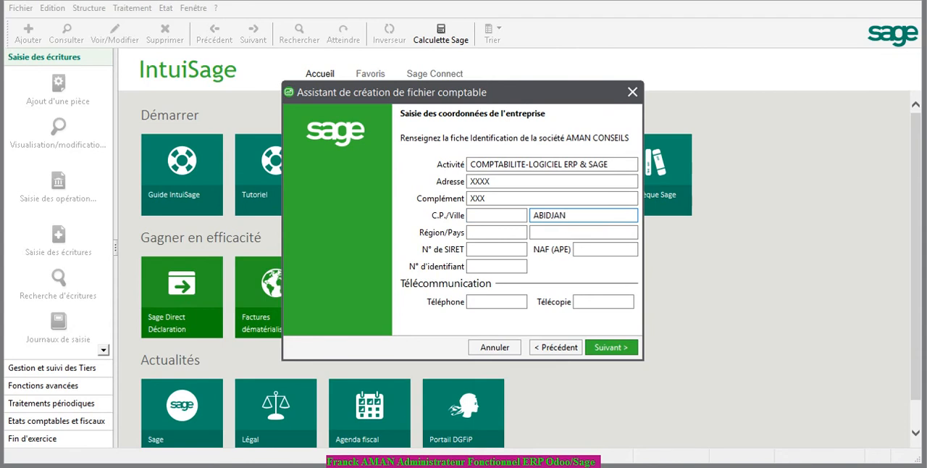
{"action": "key", "text": "Tab"}
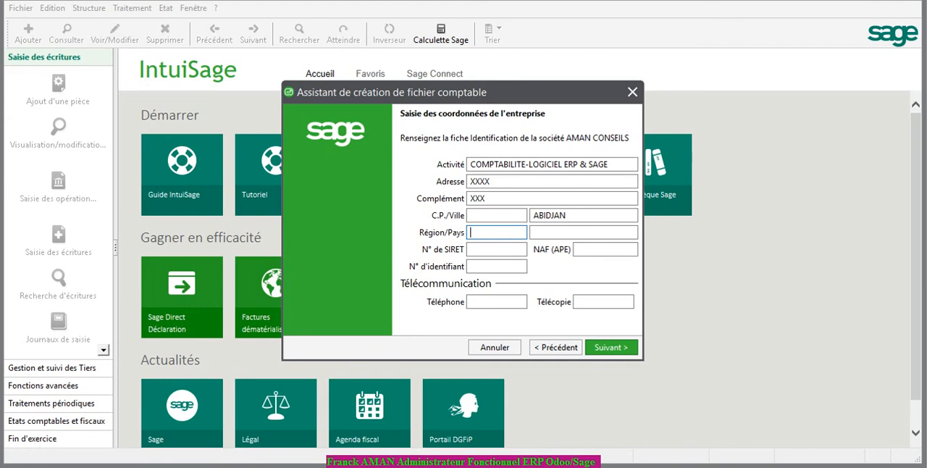
Set the company's region to LAGUNE and its country to CIV
{"action": "type", "text": "LAGUNR"}
{"action": "key", "text": "BackSpace"}
{"action": "type", "text": "E"}
{"action": "key", "text": "Tab"}
{"action": "type", "text": "CIV"}
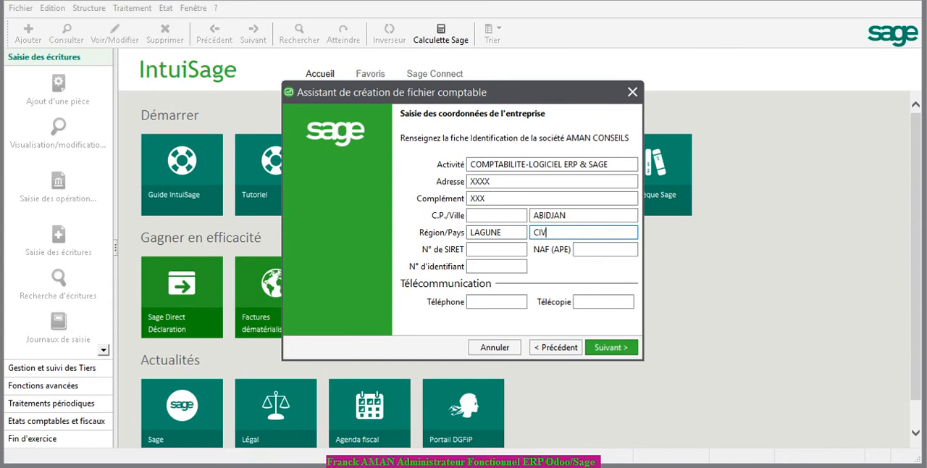
Enter the company's identification number and placeholder telephone and fax numbers, and continue to the fiscal year settings
{"action": "left_click", "coordinate": [496, 267]}
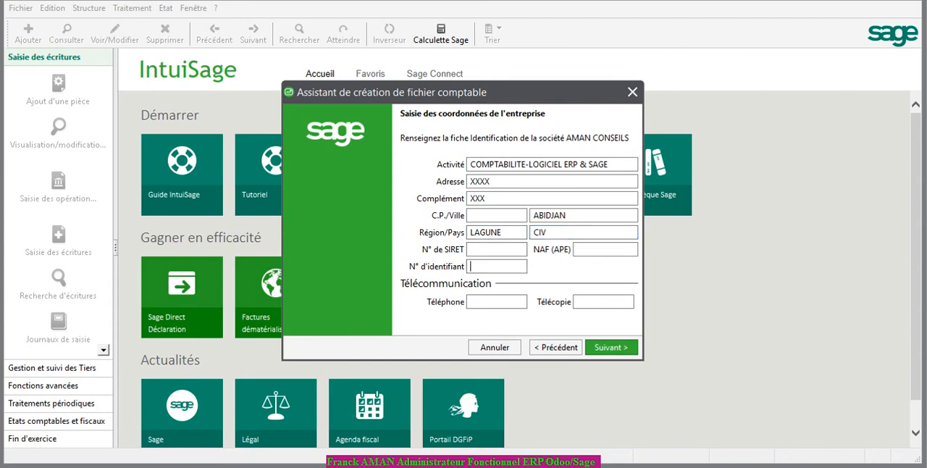
{"action": "type", "text": "CCXXXX-F"}
{"action": "left_click", "coordinate": [497, 302]}
{"action": "type", "text": "XXXXXX"}
{"action": "left_click", "coordinate": [603, 302]}
{"action": "type", "text": "XXXXX"}
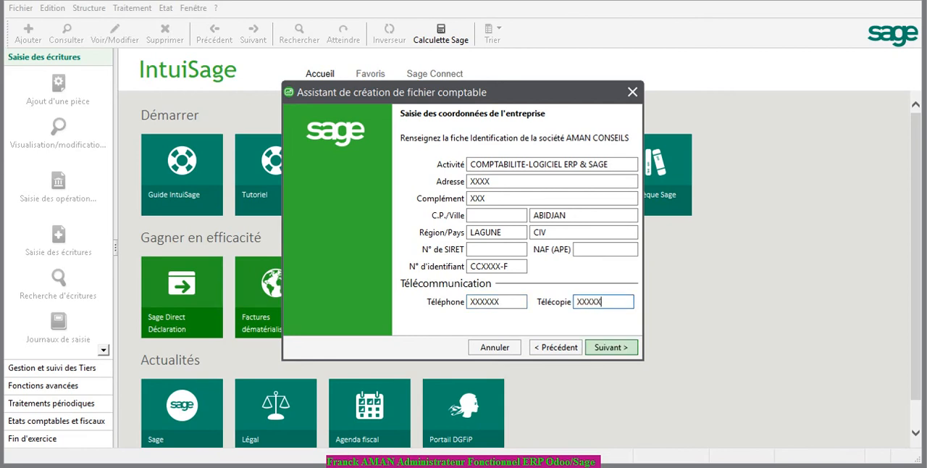
{"action": "key", "text": "Return"}
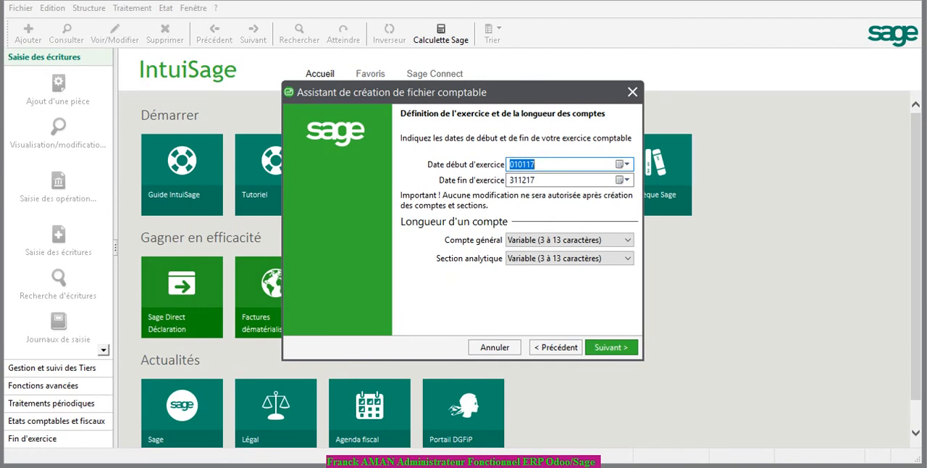
Set the fiscal year start to 1 January 2017, keep the general account length at Variable (3 à 13 caractères), and continue
{"action": "key", "text": "Right"}
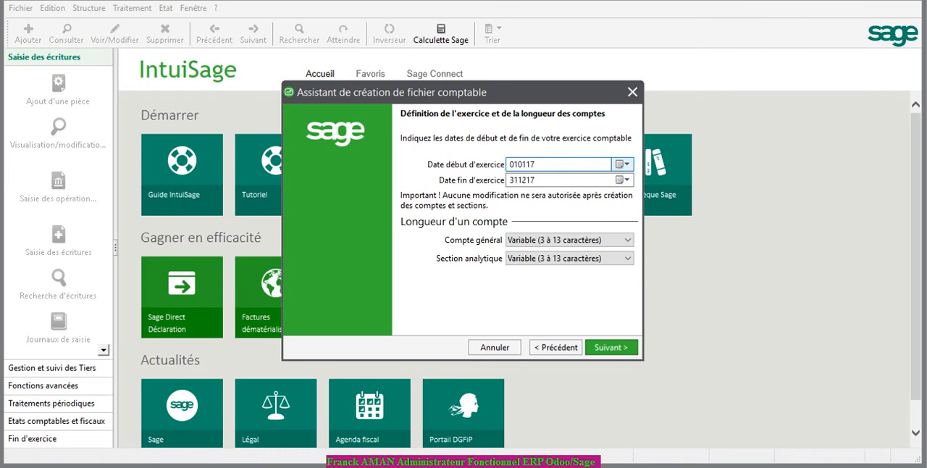
{"action": "left_click", "coordinate": [622, 164]}
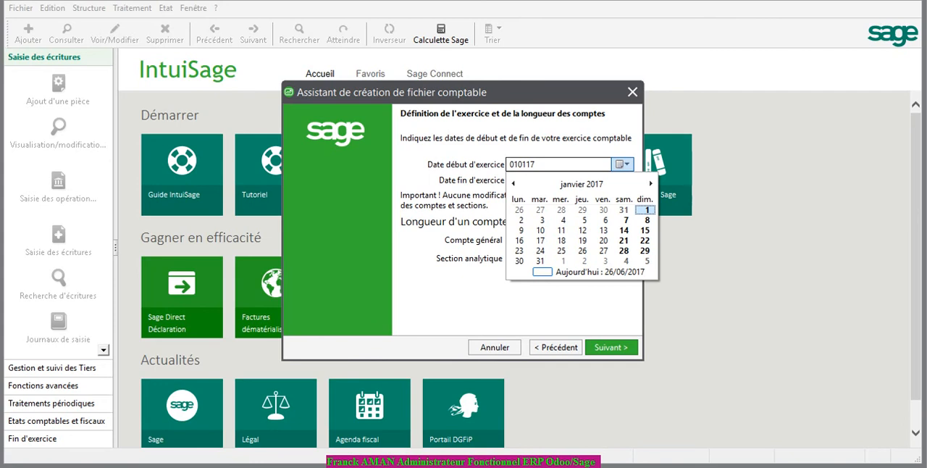
{"action": "left_click", "coordinate": [646, 210]}
{"action": "left_click", "coordinate": [543, 165]}
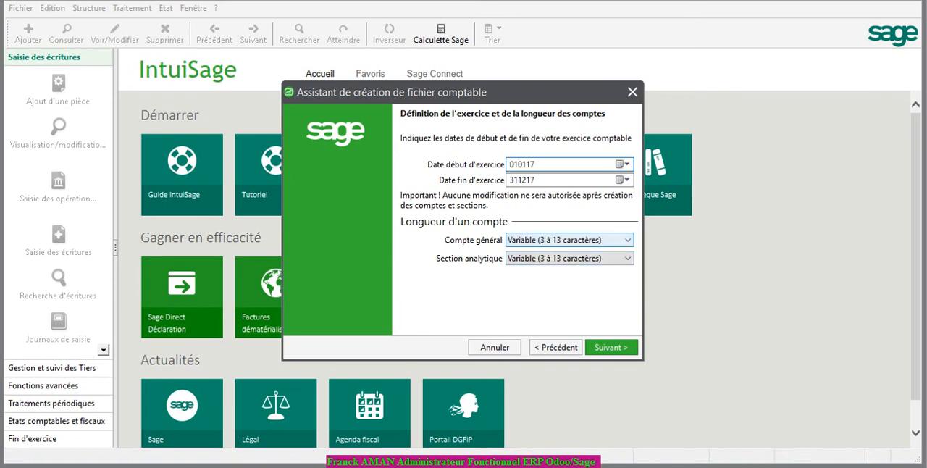
{"action": "left_click", "coordinate": [627, 239]}
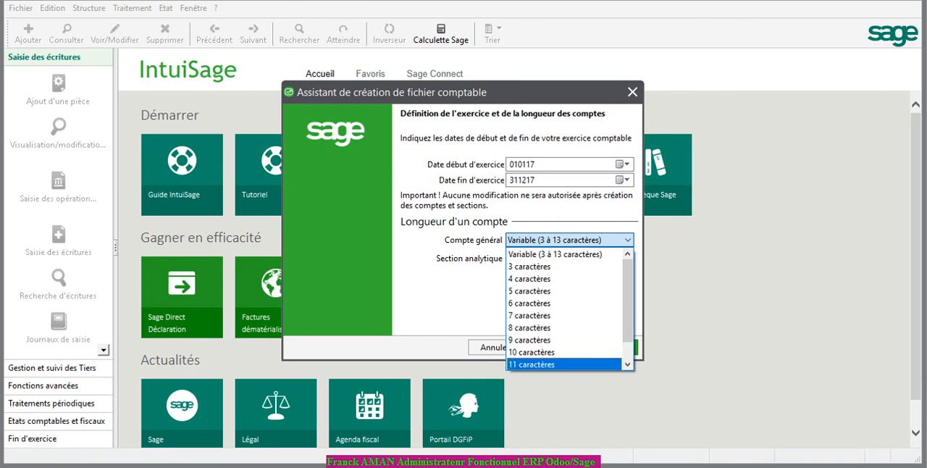
{"action": "key", "text": "Escape"}
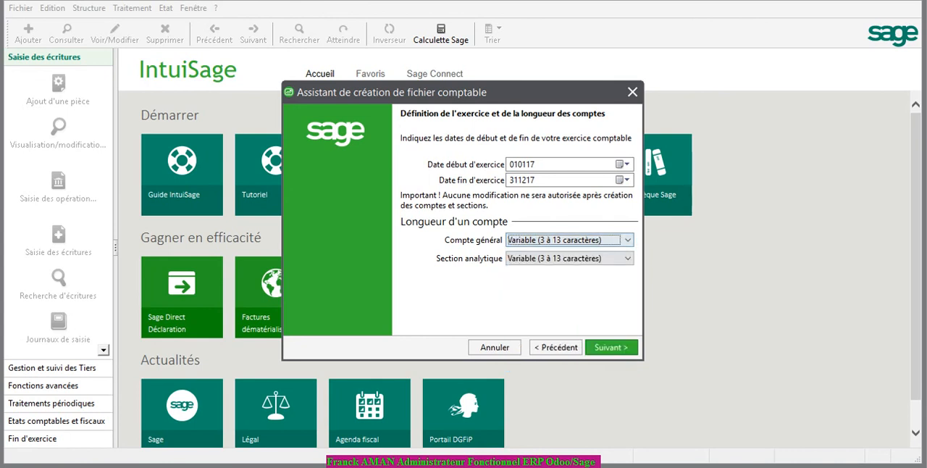
{"action": "key", "text": "Return"}
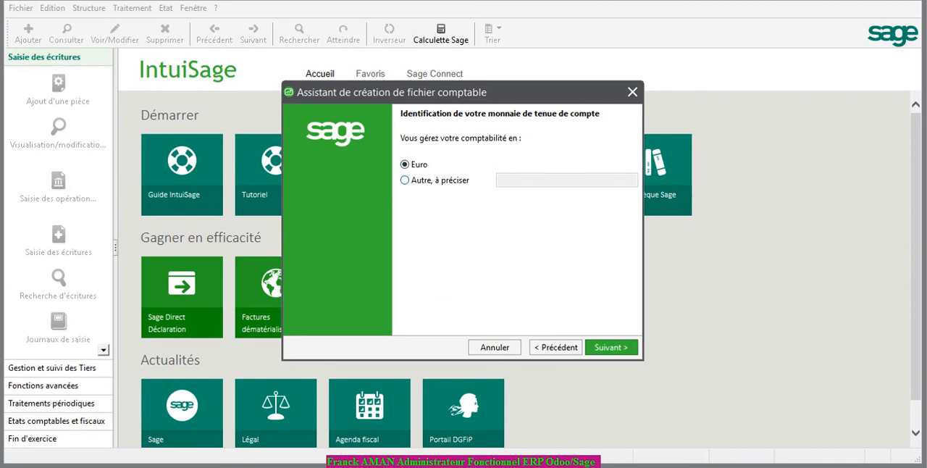
Choose a bookkeeping currency other than the euro and name it F CFA
{"action": "left_click", "coordinate": [405, 181]}
{"action": "left_click", "coordinate": [567, 180]}
{"action": "type", "text": "F CFA"}
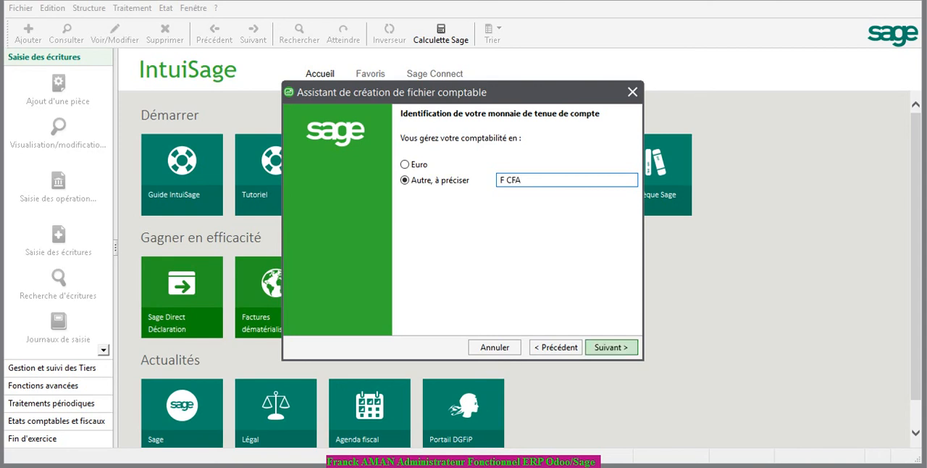
{"action": "left_click", "coordinate": [612, 347]}
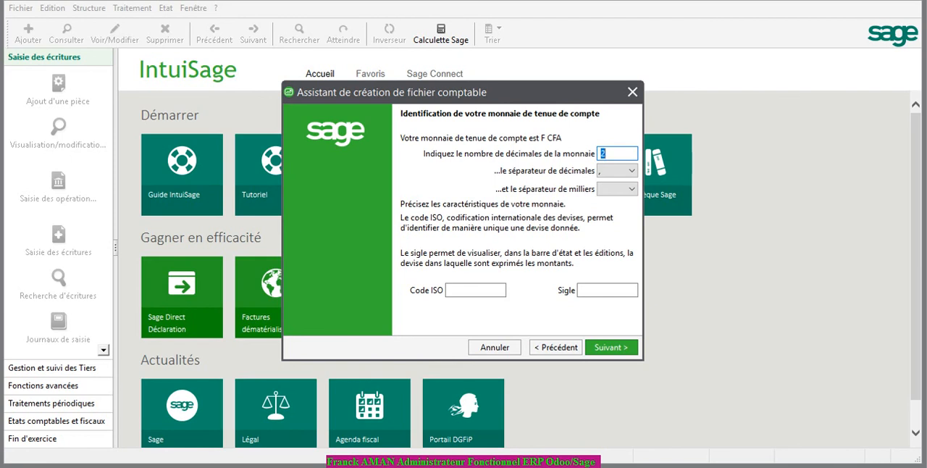
Give the F CFA currency 0 decimals and the blank thousands separator, and continue to the accounting elements
{"action": "type", "text": "0"}
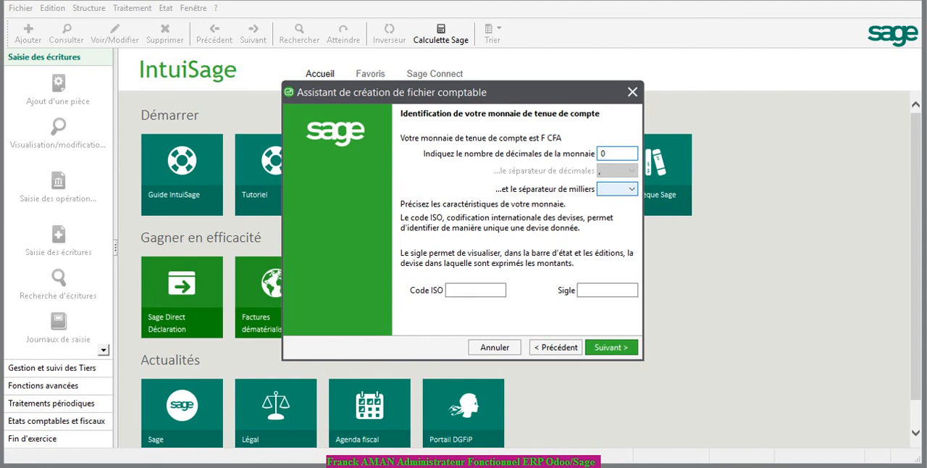
{"action": "left_click", "coordinate": [617, 188]}
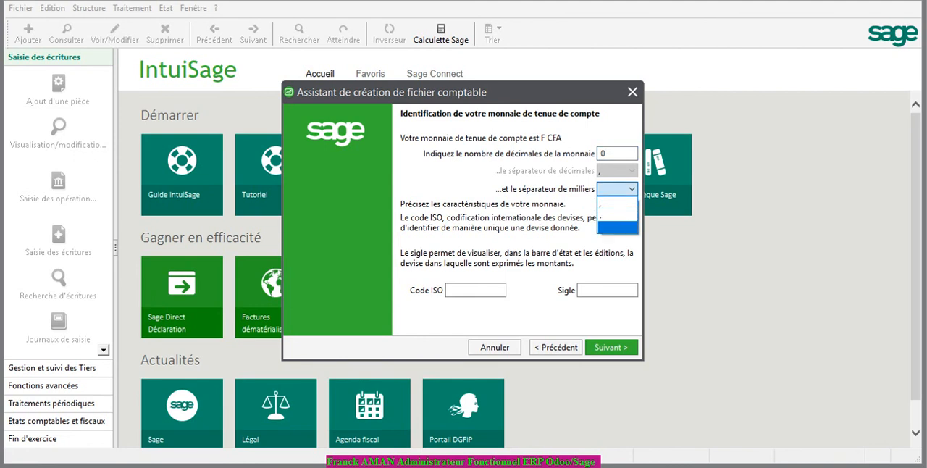
{"action": "left_click", "coordinate": [617, 228]}
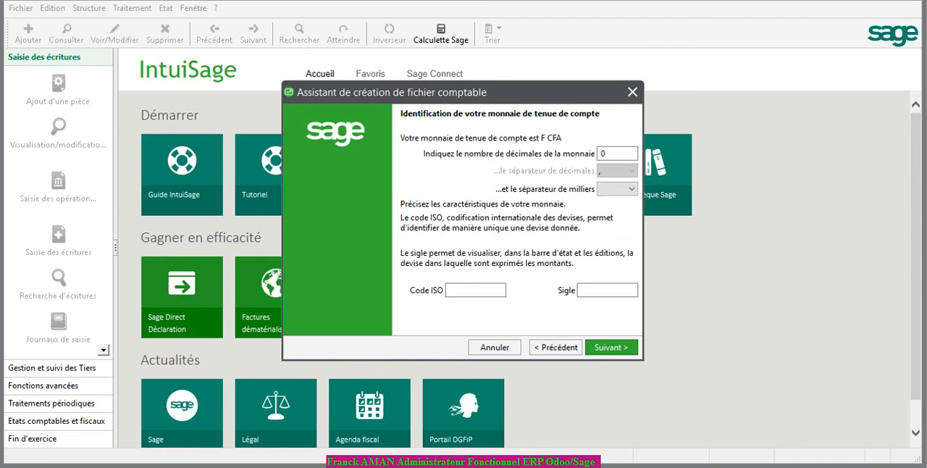
{"action": "left_click", "coordinate": [476, 291]}
{"action": "left_click", "coordinate": [607, 290]}
{"action": "key", "text": "Return"}
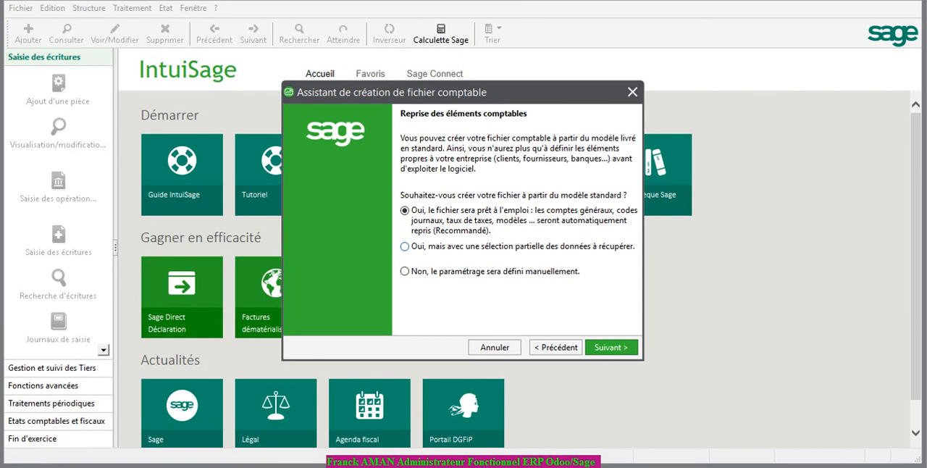
Choose to define the setup manually instead of creating the file from the standard model
{"action": "left_click", "coordinate": [405, 247]}
{"action": "left_click", "coordinate": [405, 272]}
{"action": "left_click", "coordinate": [611, 348]}
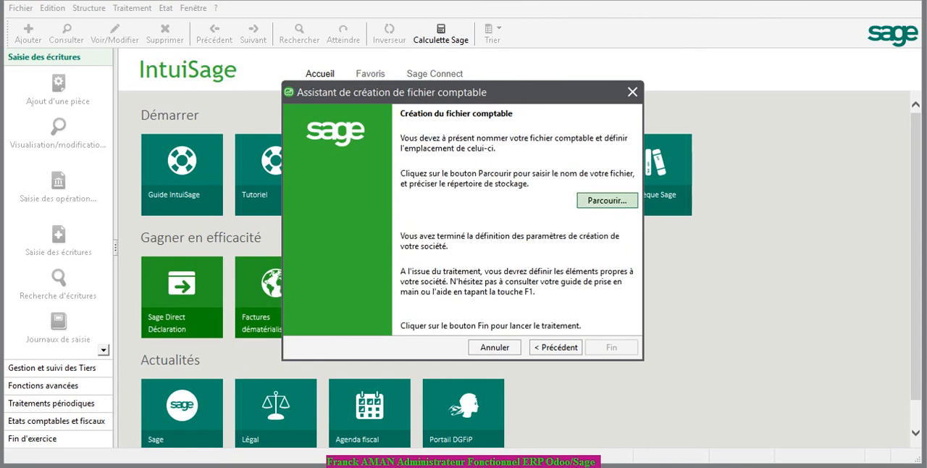
Name the accounting file AMAN CONSEILS 2 in the BASE SAGE folder, create it, and accept the company identification
{"action": "left_click", "coordinate": [607, 200]}
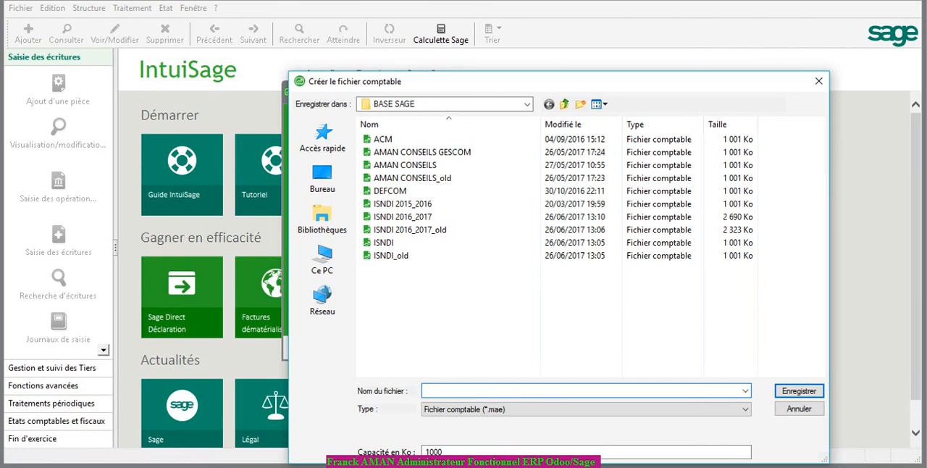
{"action": "type", "text": "AMAN "}
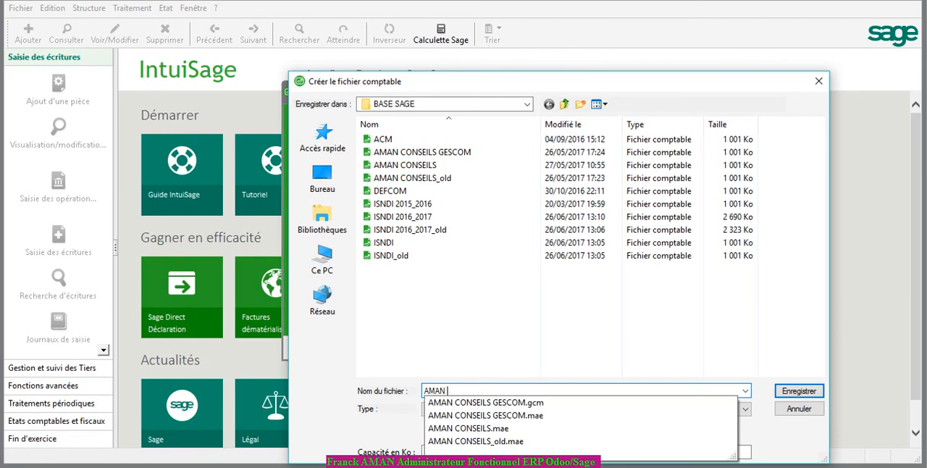
{"action": "type", "text": "CONSEILS 2"}
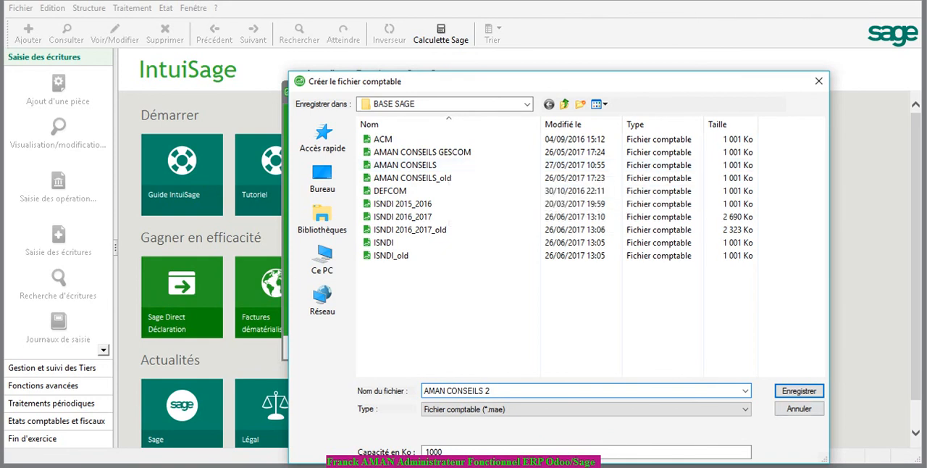
{"action": "key", "text": "Return"}
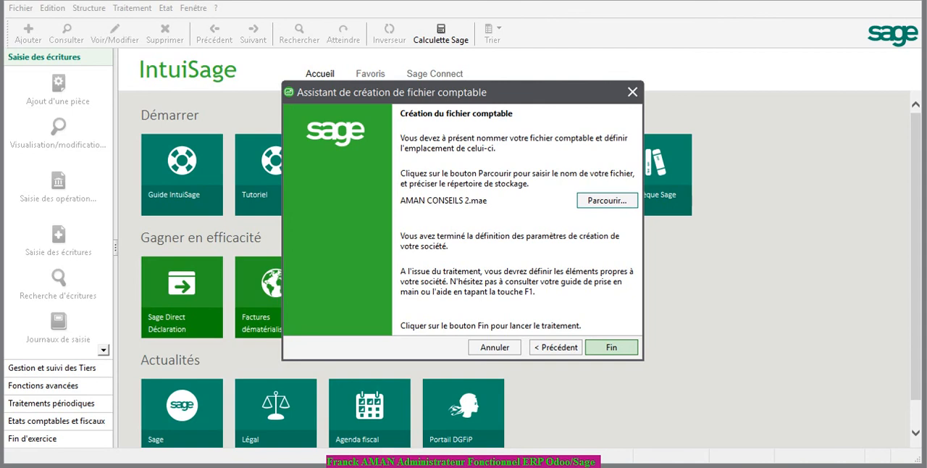
{"action": "left_click", "coordinate": [612, 348]}
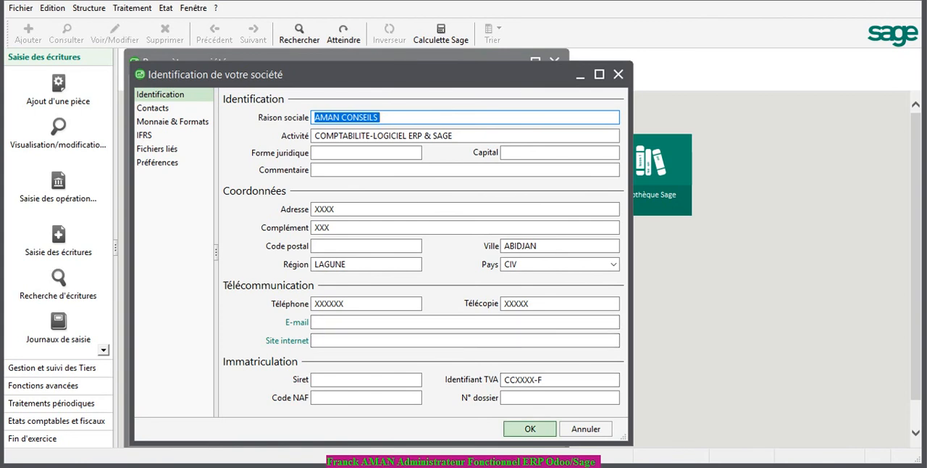
{"action": "left_click", "coordinate": [529, 429]}
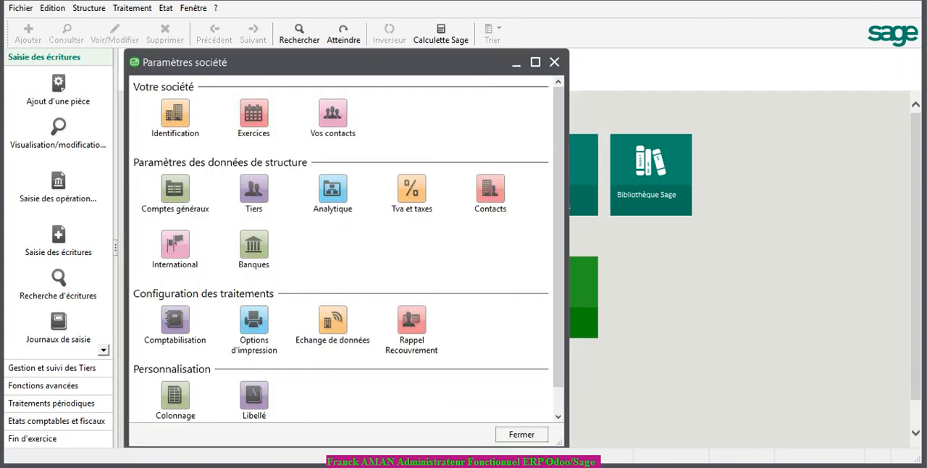